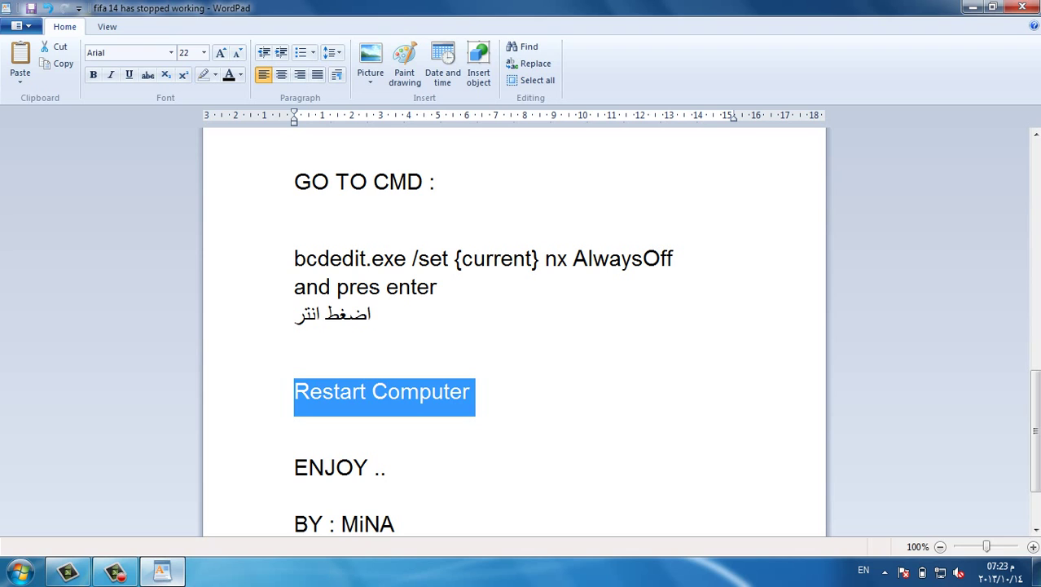
Add the line "بعد م ترستر الكمبيوتر هاتروح تشغل اللعبه هتلاقيها اشتغلت معاك :))" below "Restart Computer".
click(161, 572)
click(161, 572)
click(475, 392)
key(Return)
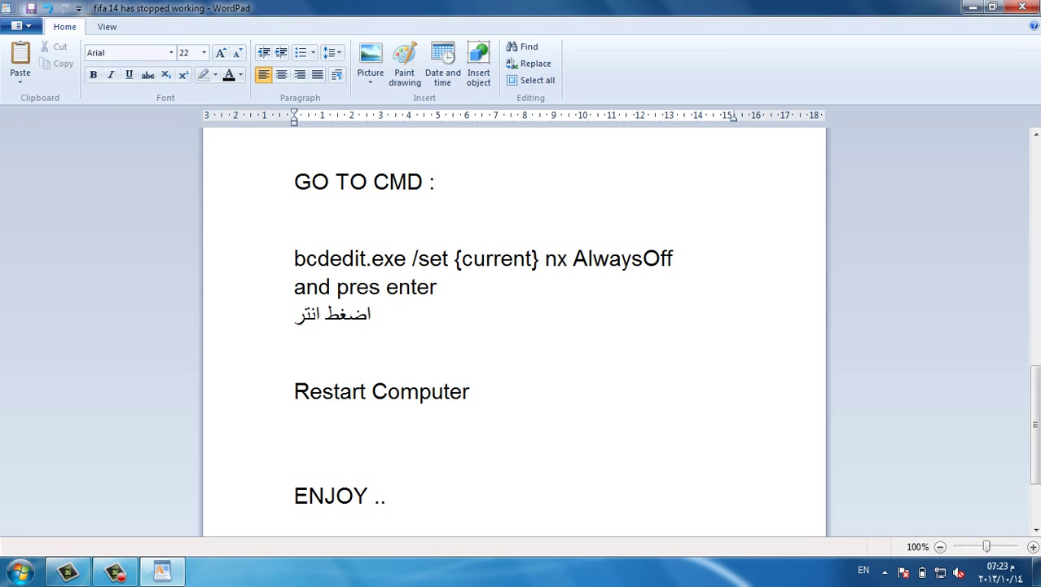
key(alt+shift)
text(بعد م ترستر ا)
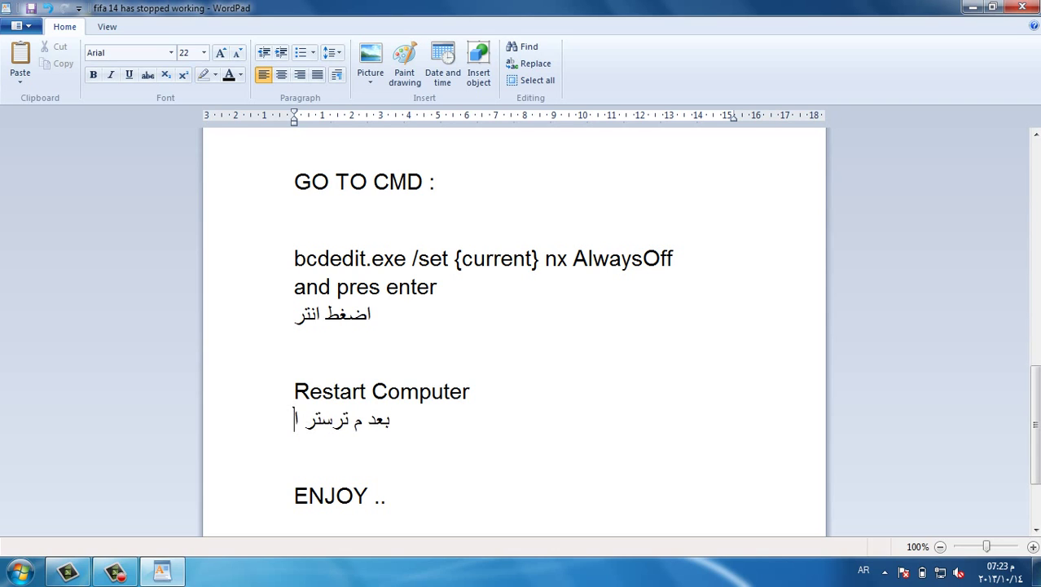
text(لكمبيوتر)
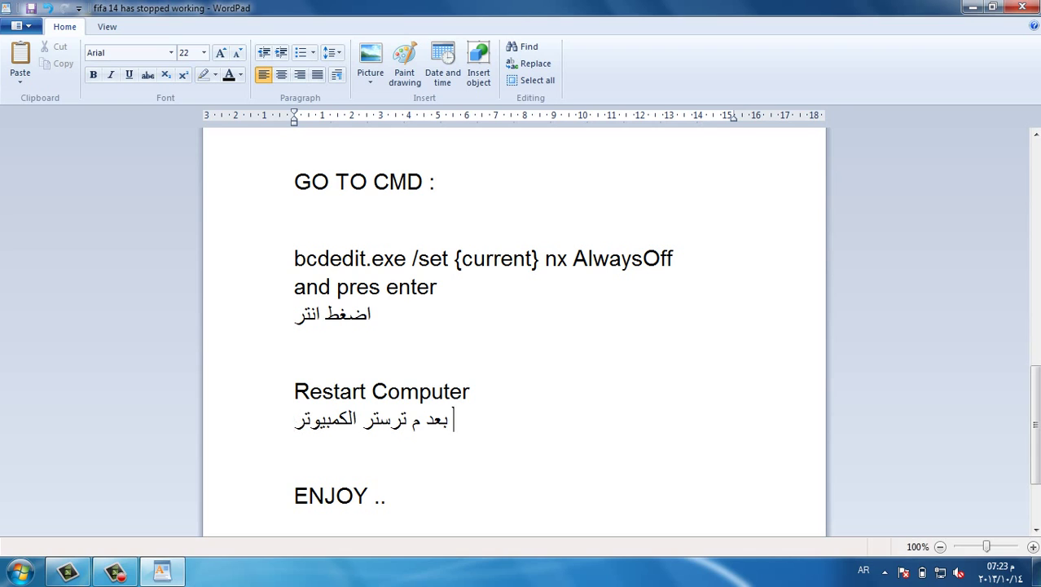
text( هاتروح)
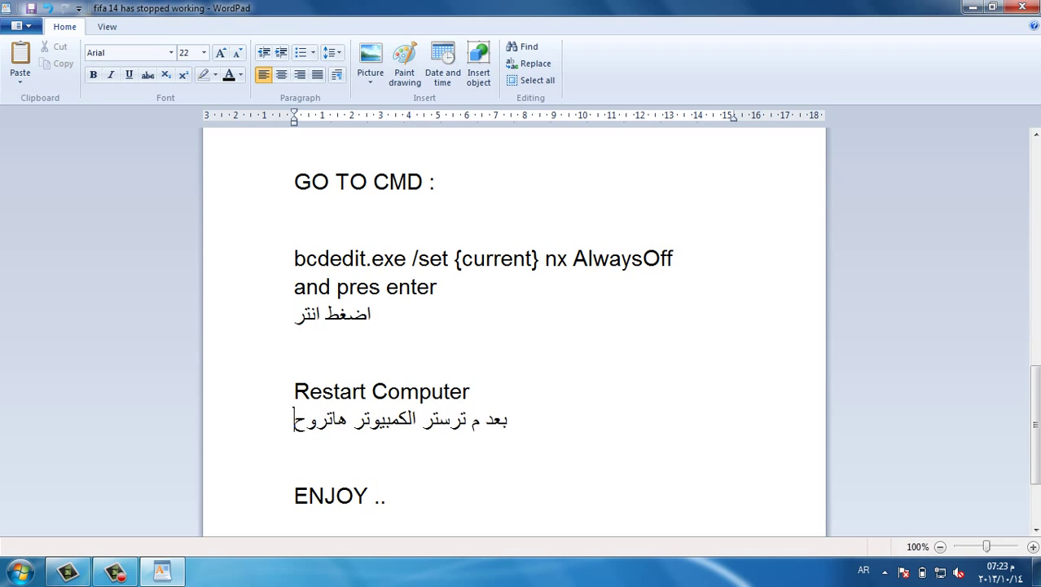
text( تشغل ال)
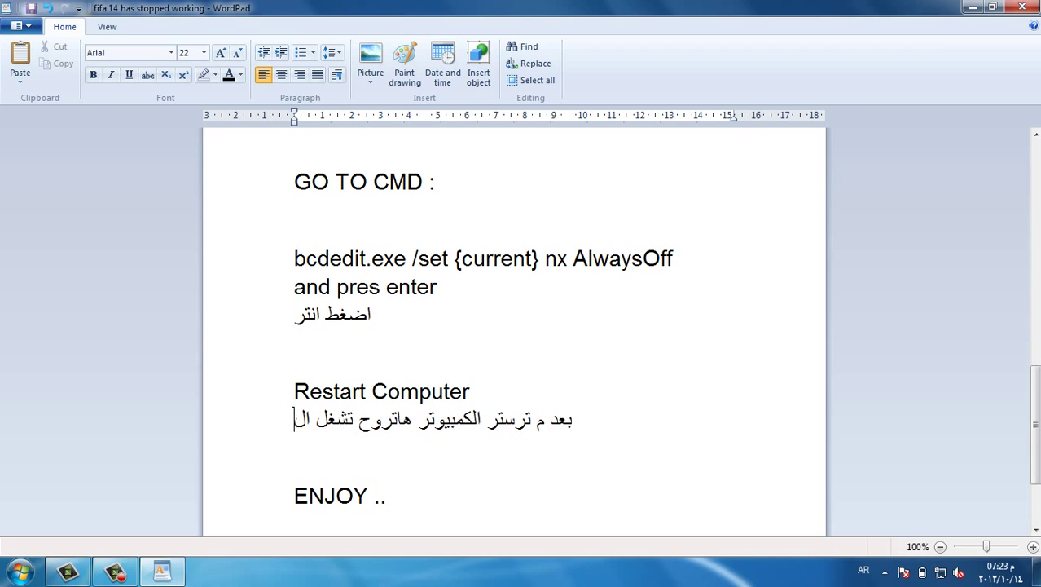
text(لعبه هتلاقي)
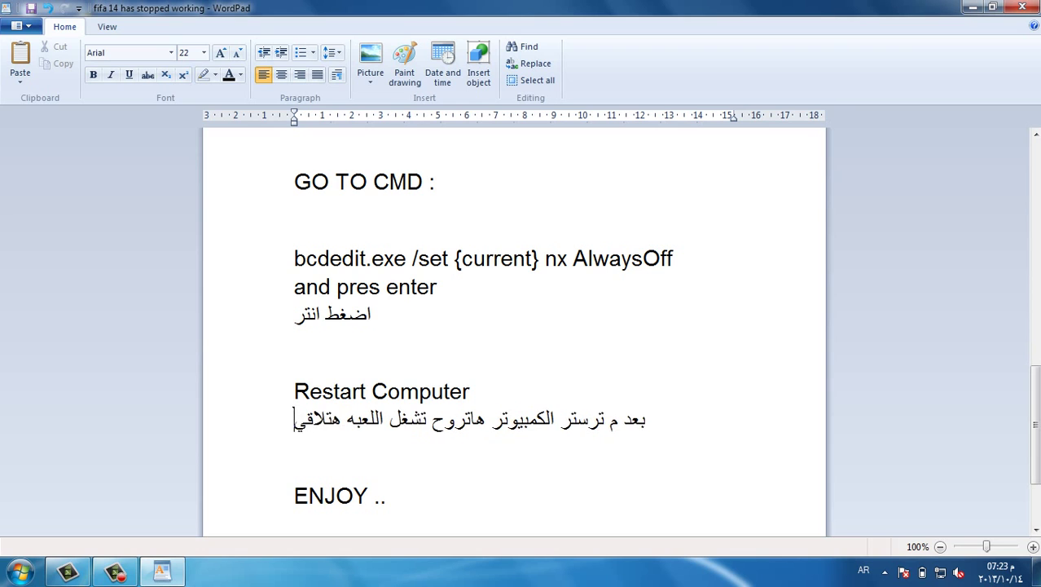
text(ها اشتغلت)
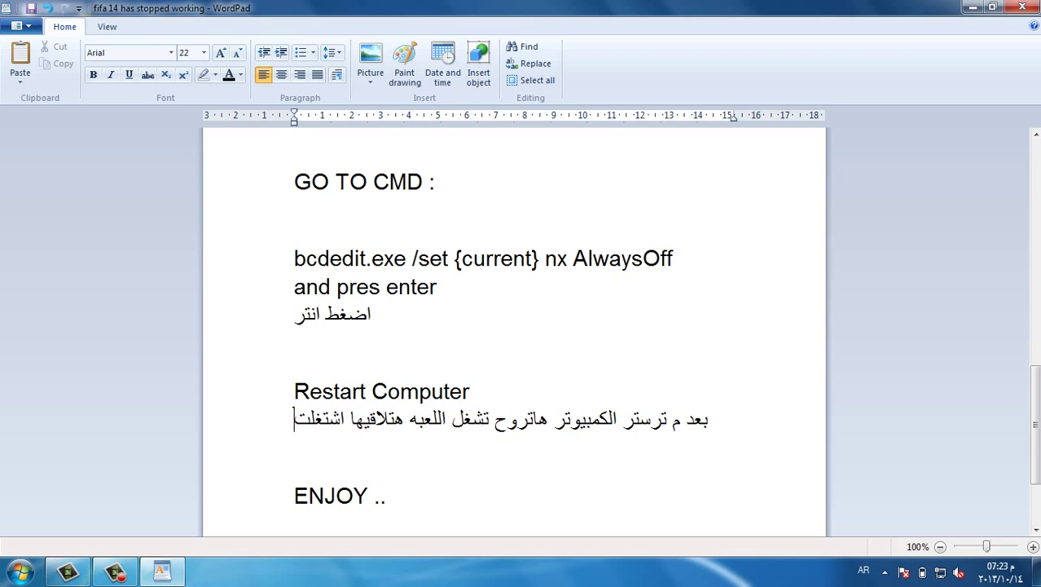
text( معاك :)))
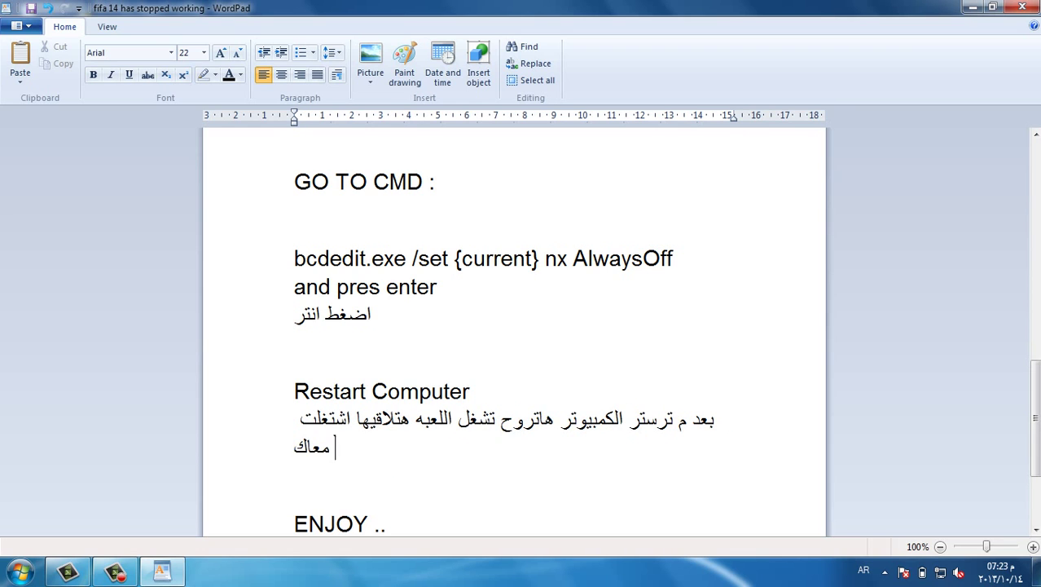
Examine the document's closing section, highlighting the ENJOY line, the author line and the contact line.
key(Down)
key(Down)
key(Down)
key(Down)
key(Down)
key(Down)
key(Down)
key(Down)
key(alt+shift)
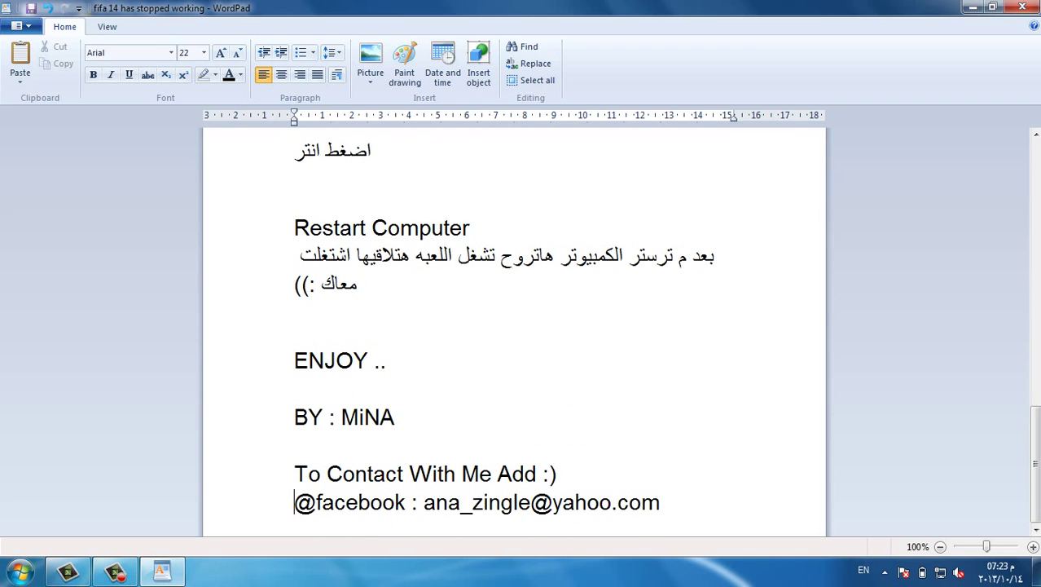
drag(402, 360, 294, 360)
drag(400, 417, 294, 417)
key(Down)
key(Down)
key(shift+Down)
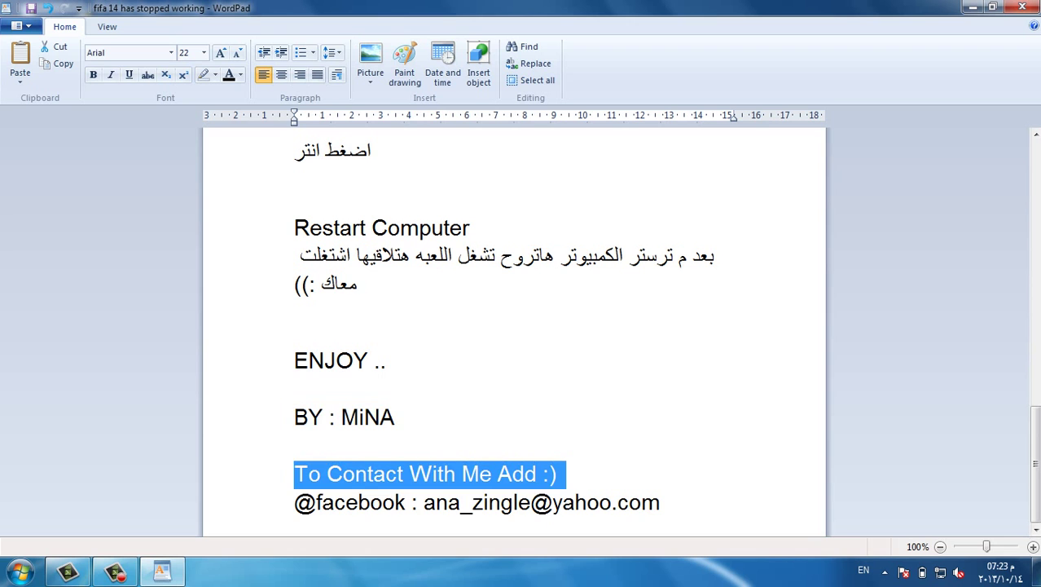
key(shift+Down)
click(557, 474)
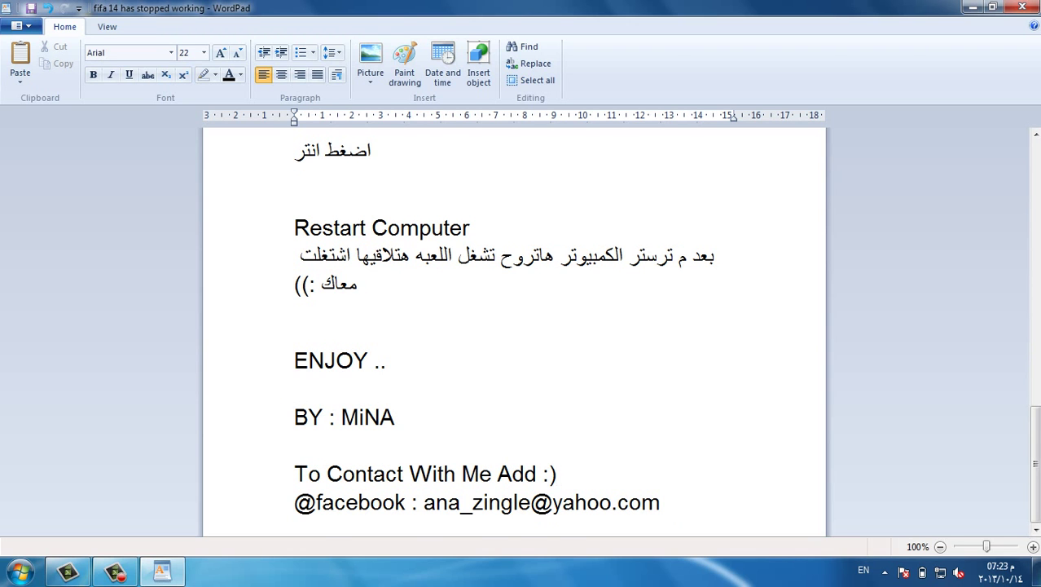
scroll(514, 332, up, 1)
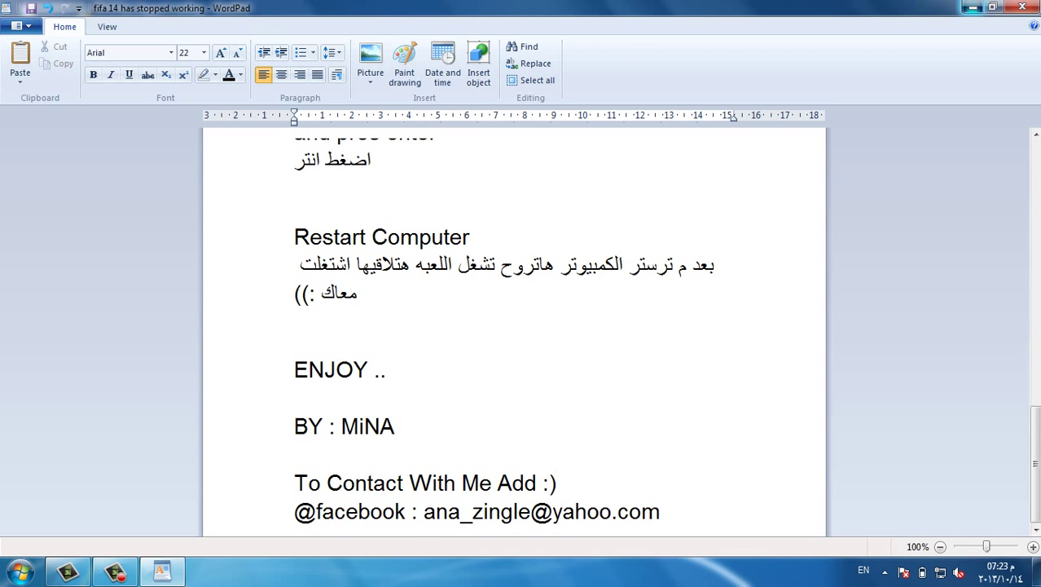
Minimize the document and open the fifa 14 folder inside Game's on Local Disk (D:) in Windows Explorer.
click(972, 7)
double_click(28, 94)
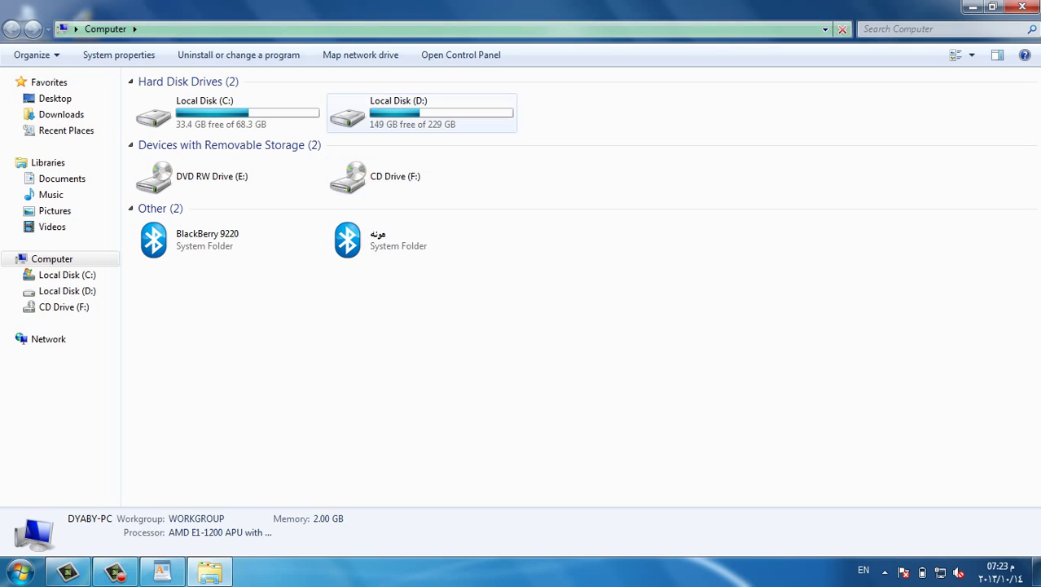
double_click(421, 113)
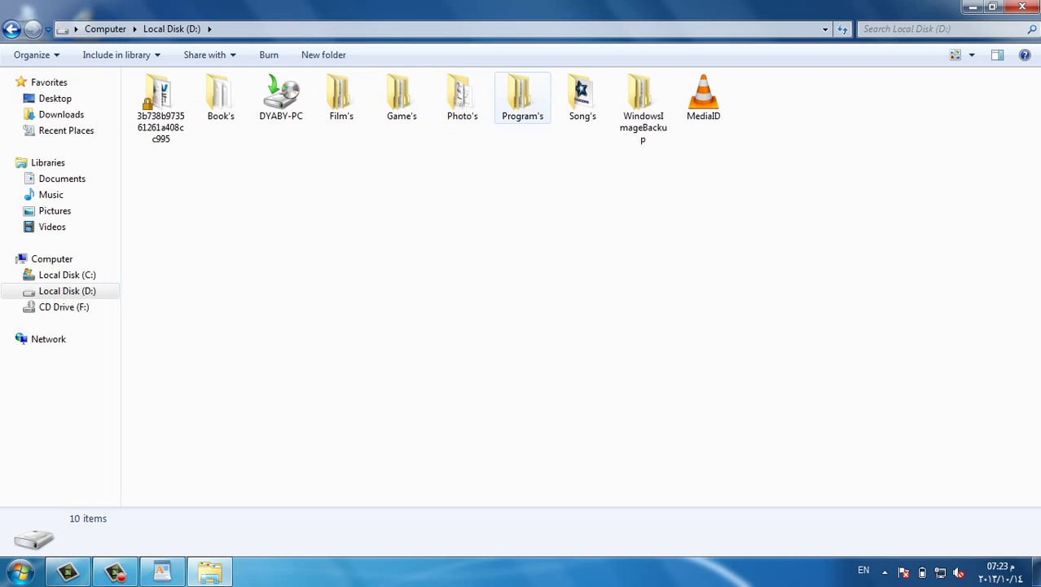
click(402, 97)
double_click(402, 97)
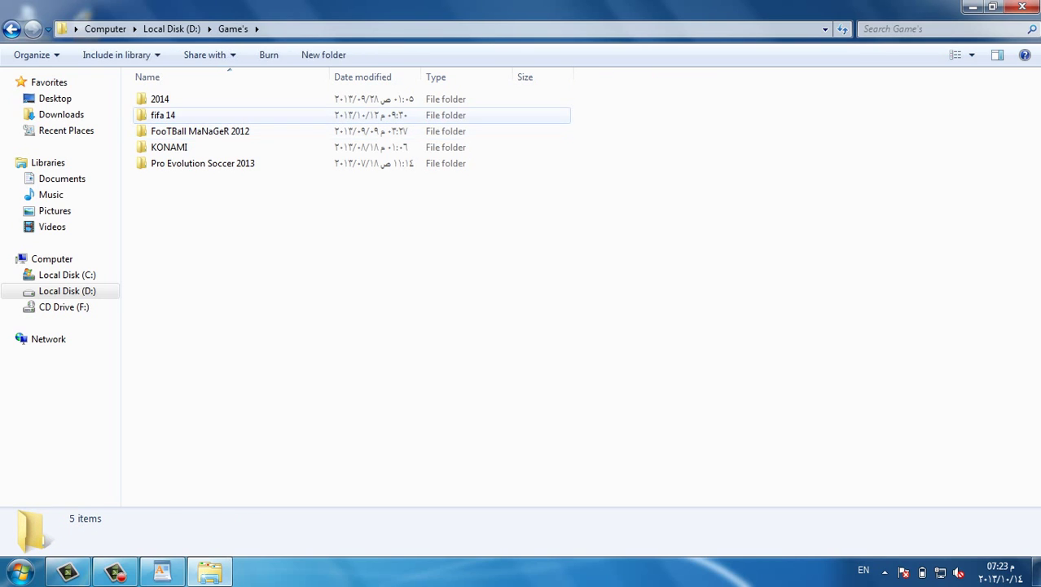
click(351, 115)
double_click(163, 115)
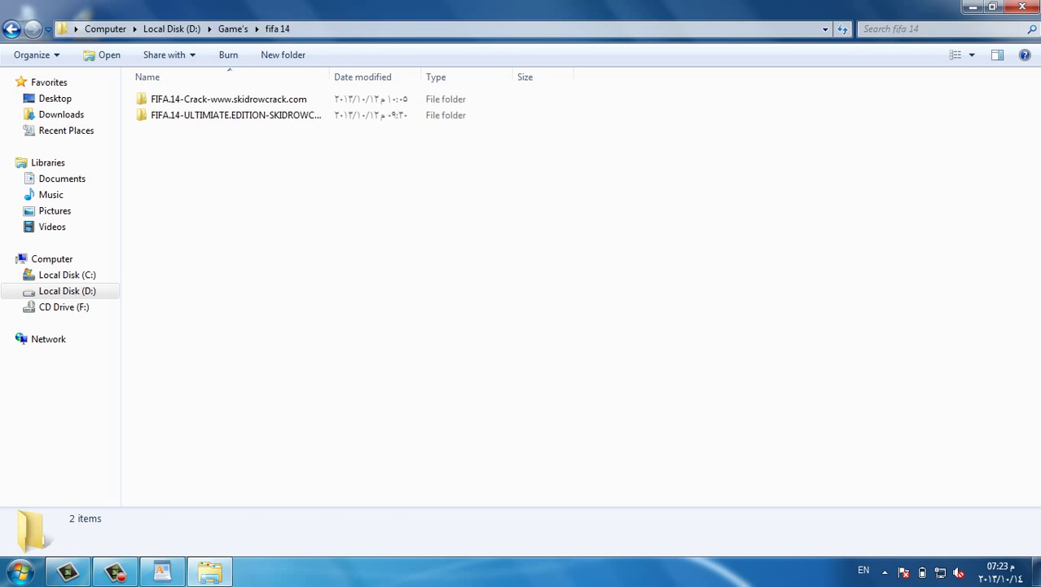
Open the Game folder under FIFA.14-ULTIMIATE.EDITION-SKIDROWCRACK and FIFA 14, and locate the game's application file.
click(163, 115)
double_click(163, 115)
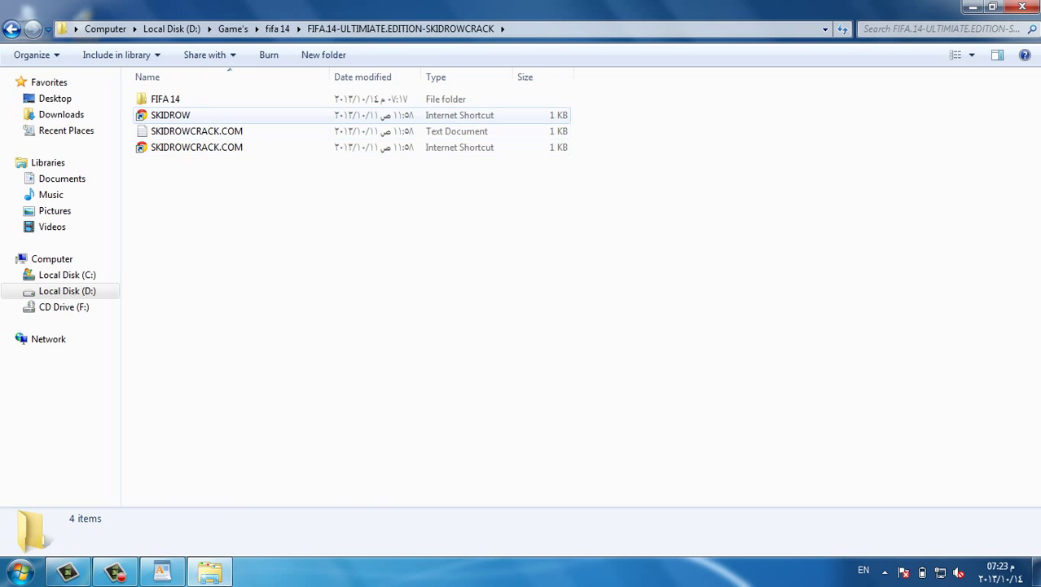
click(165, 98)
key(Return)
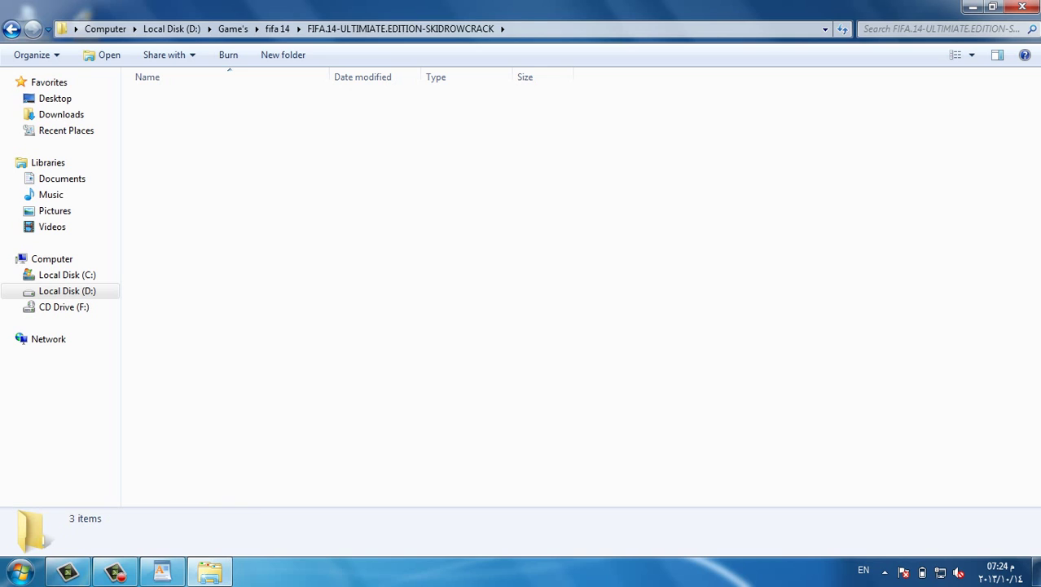
double_click(163, 115)
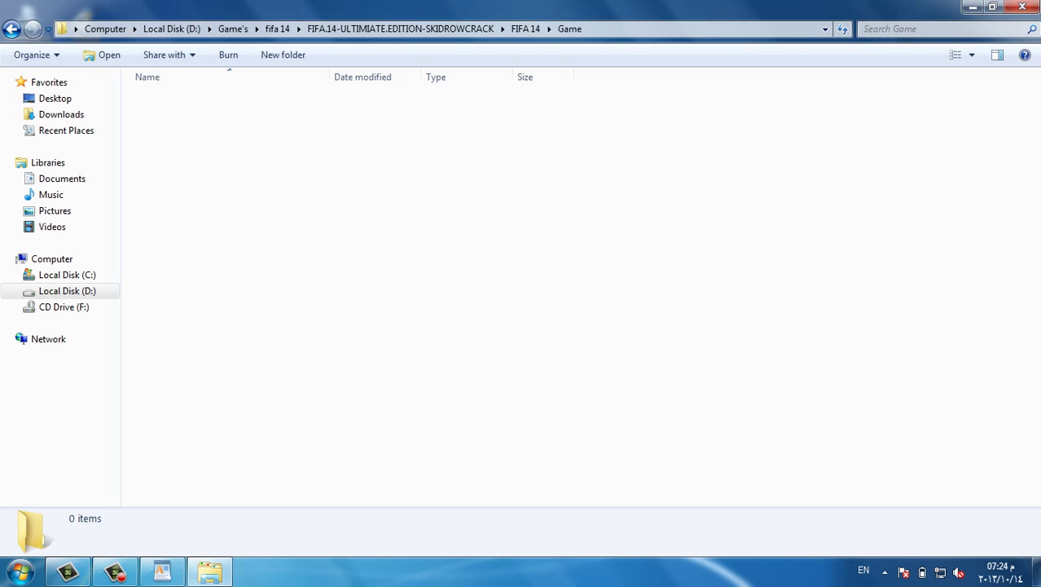
scroll(350, 285, down, 11)
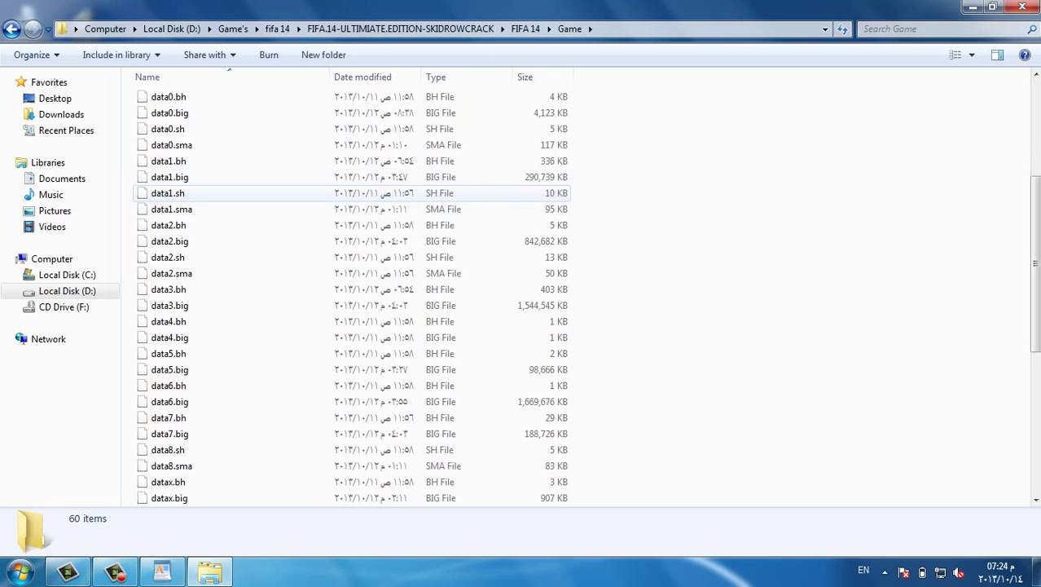
click(212, 337)
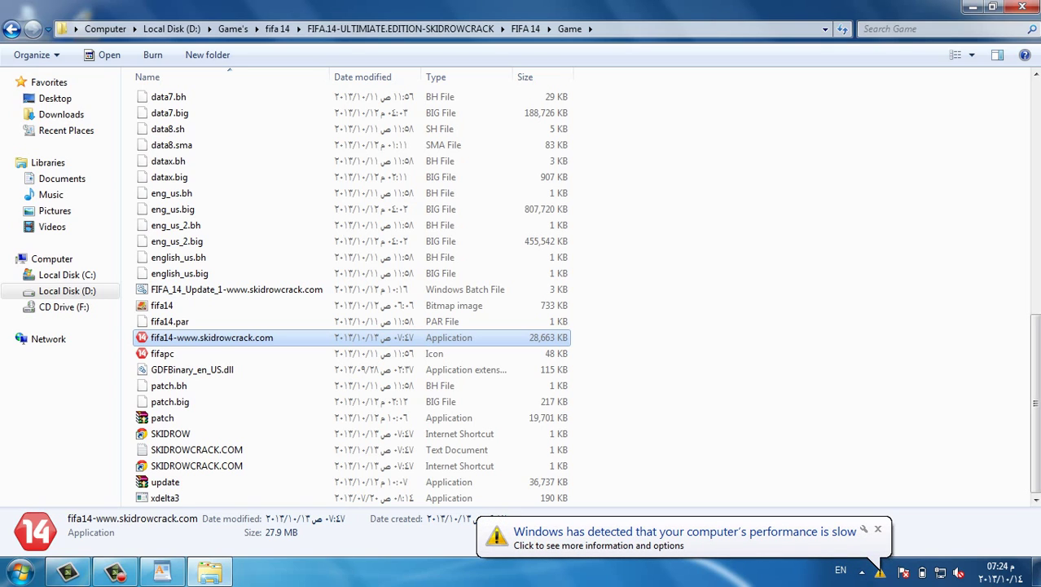
key(Return)
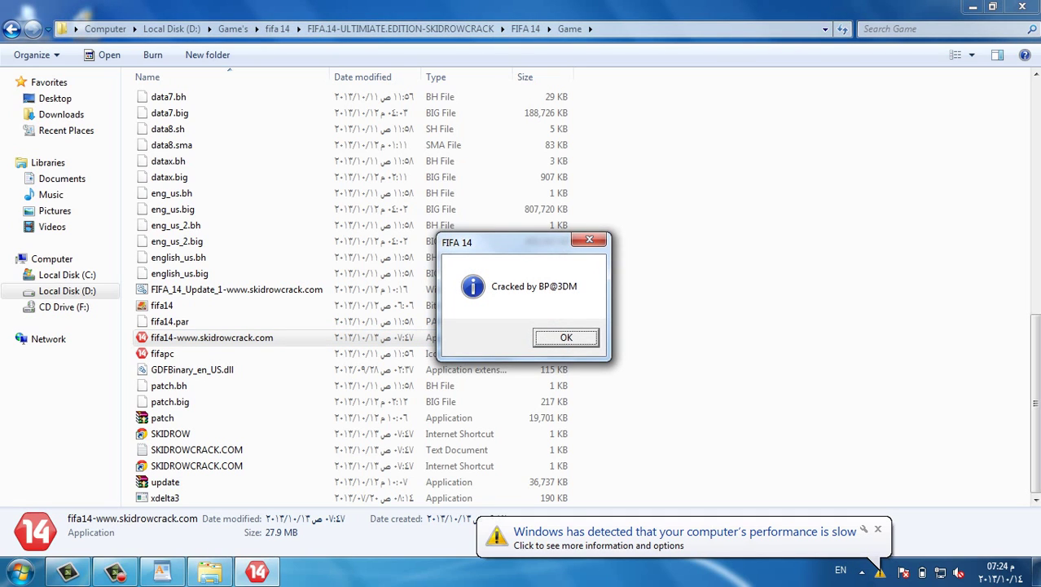
key(Return)
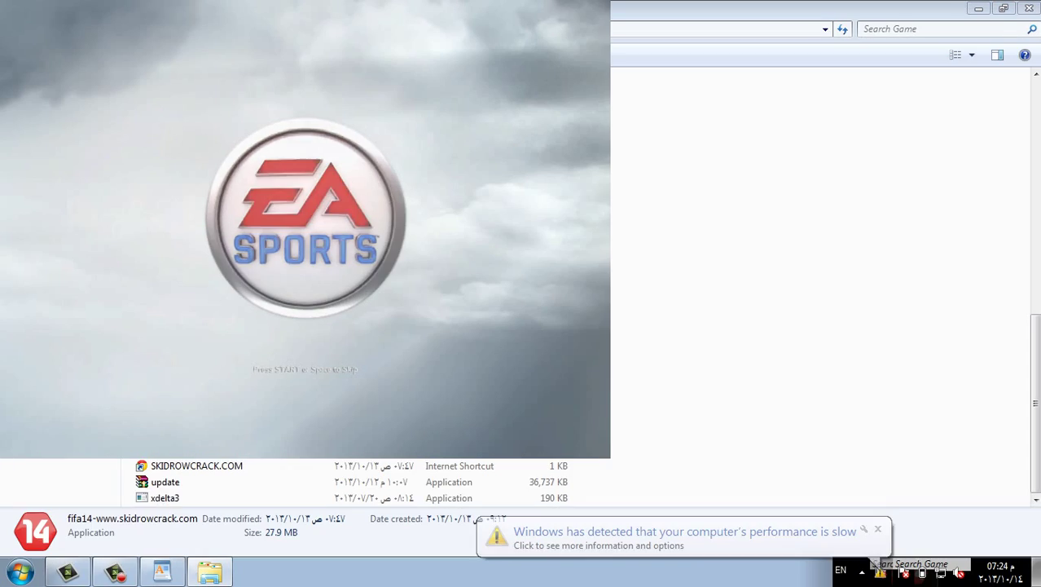
key(space)
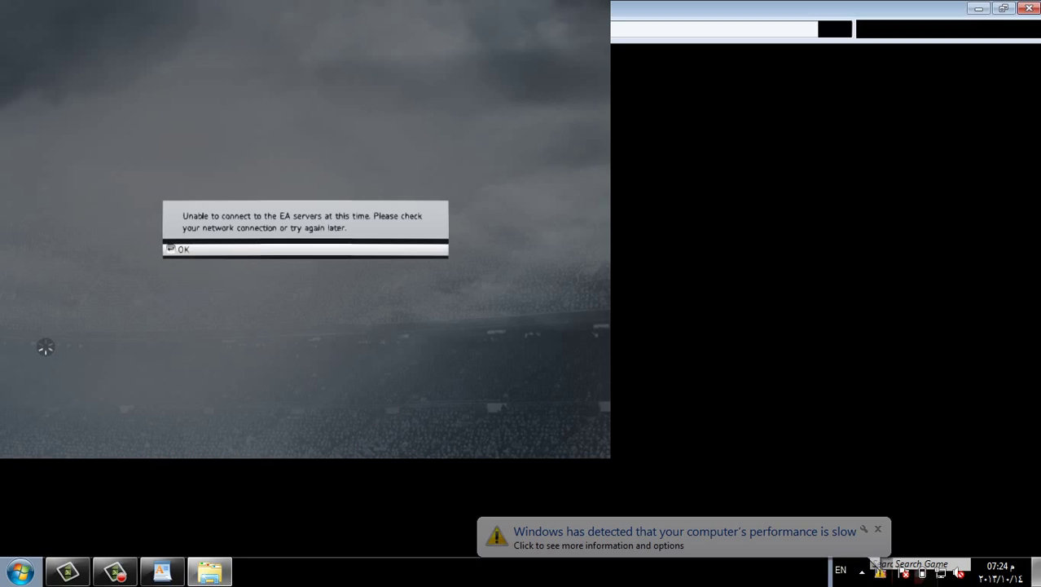
Dismiss the EA servers message, complete the settings file load screen and accept the autosave notice to reach the main menu.
key(Return)
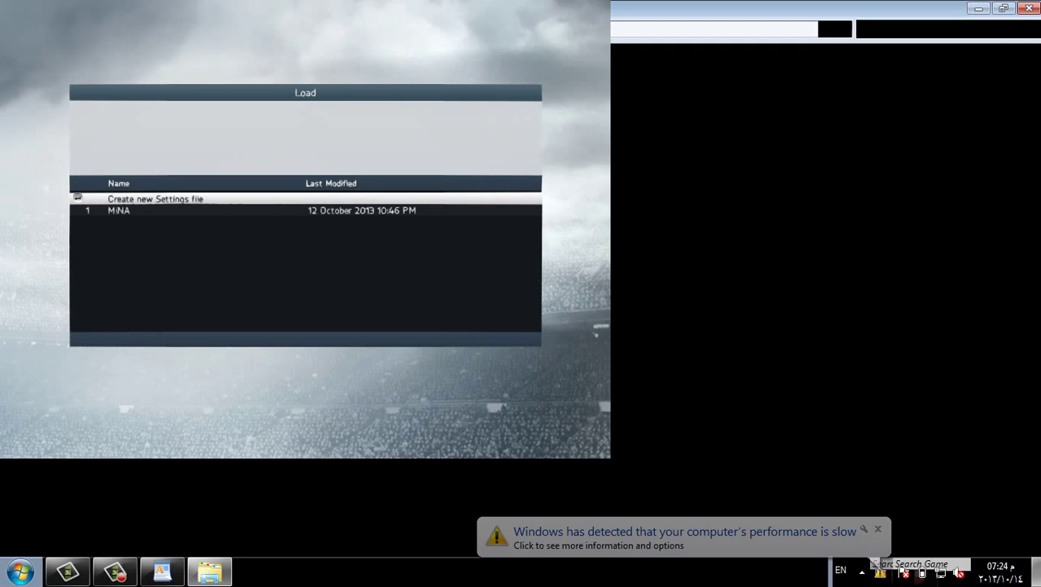
key(Return)
key(Up)
key(Return)
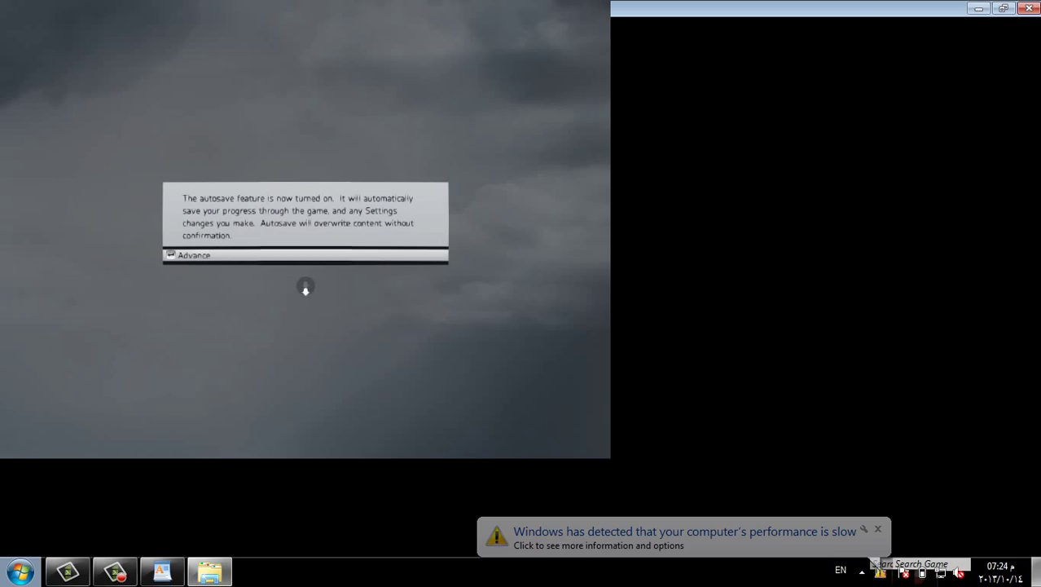
key(Return)
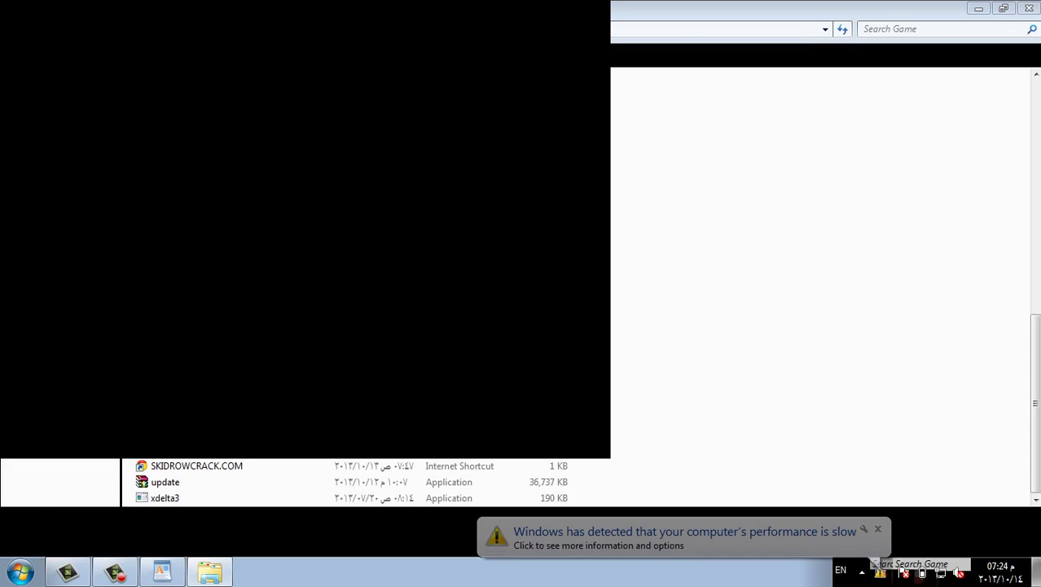
Browse the game's main menu through the Home, Play and Football Club sections.
key(Up)
key(Up)
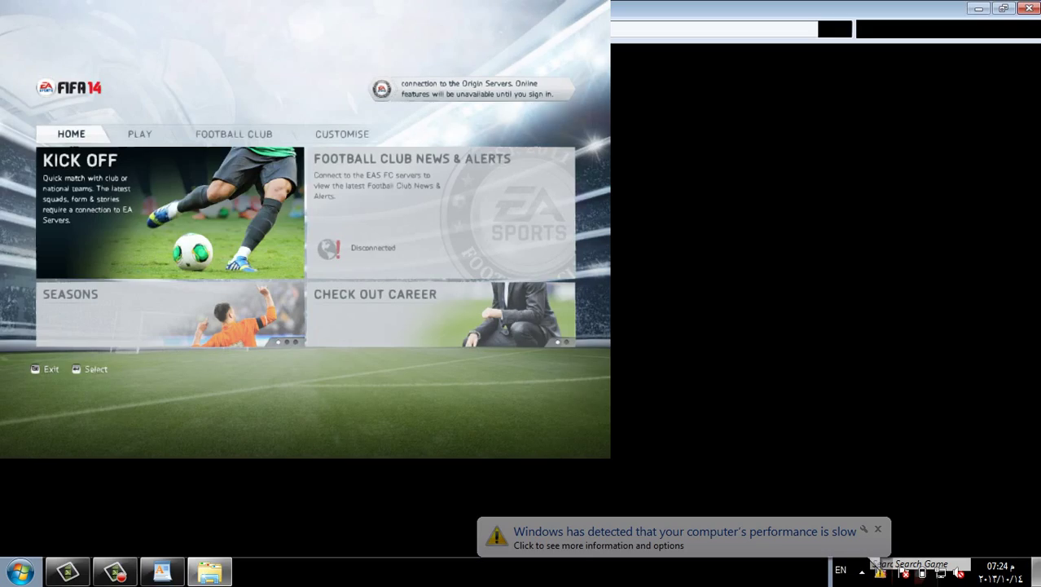
key(Right)
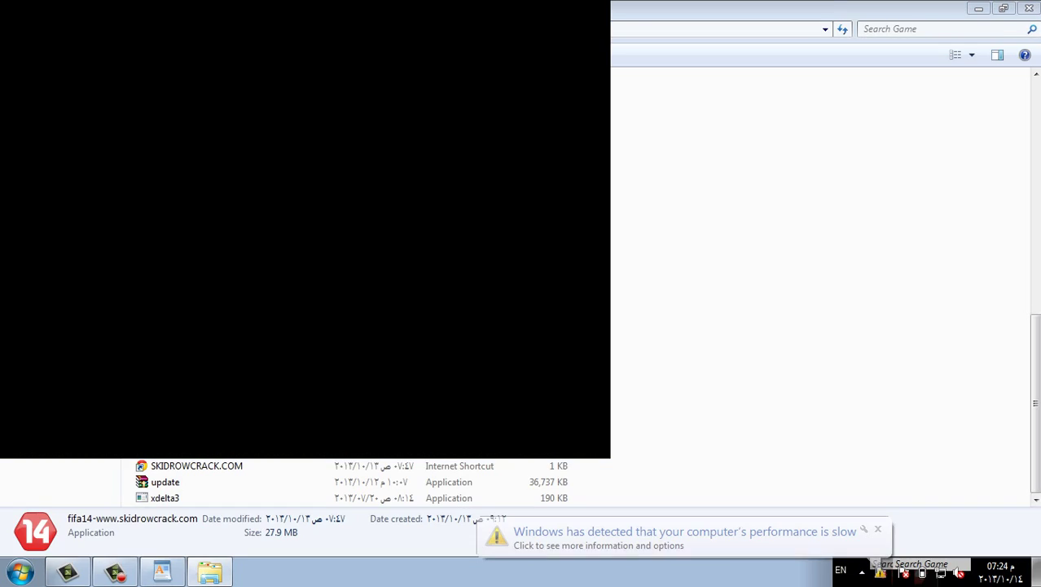
key(Left)
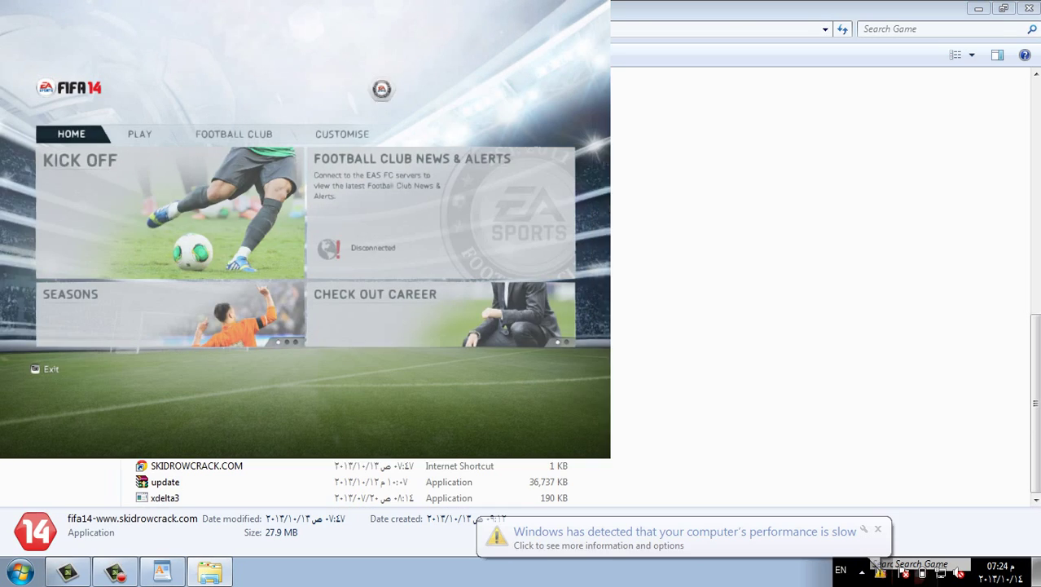
key(Right)
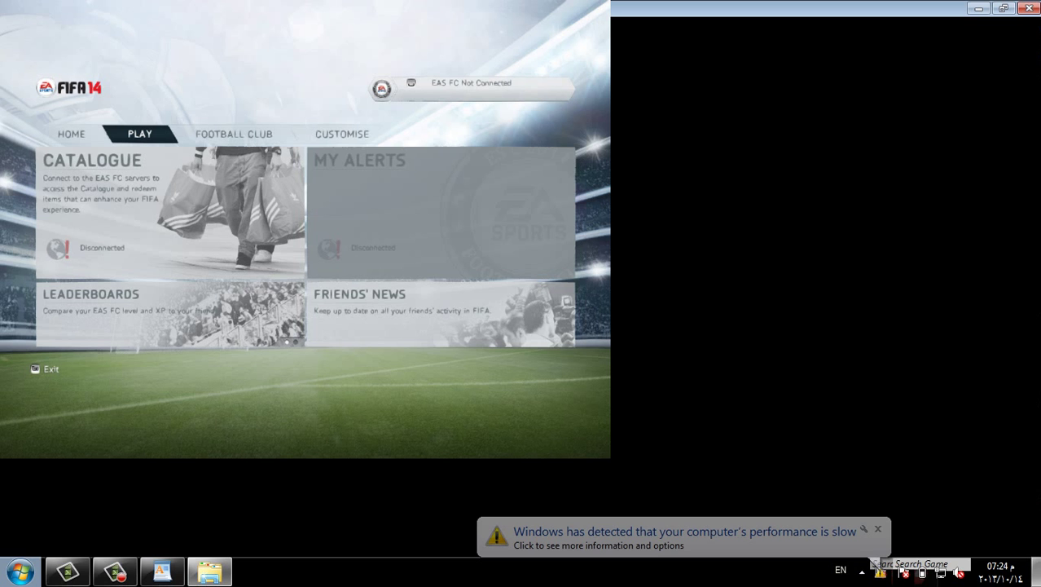
key(Right)
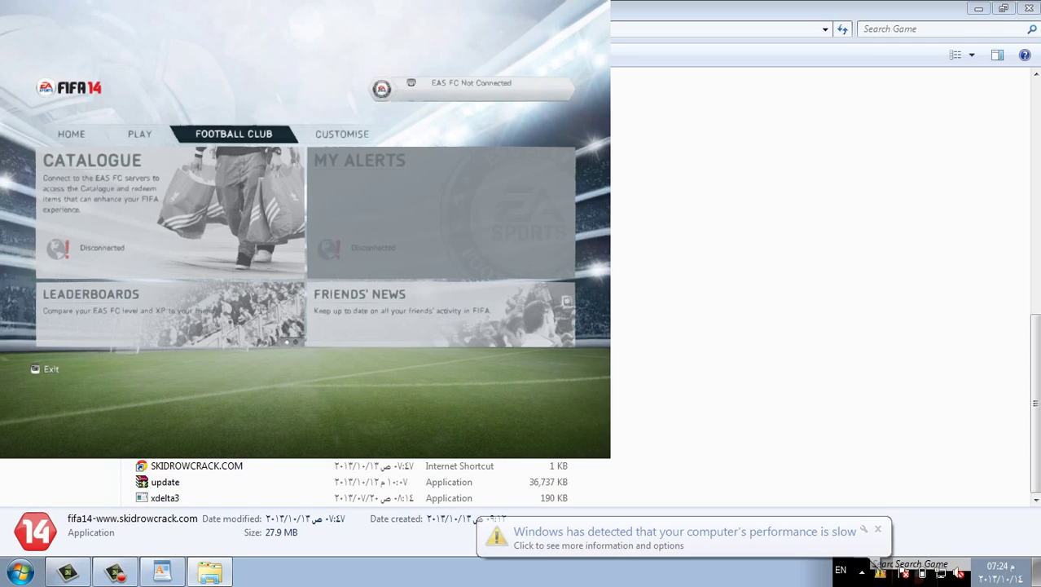
Start quitting the game from the Football Club section.
key(Escape)
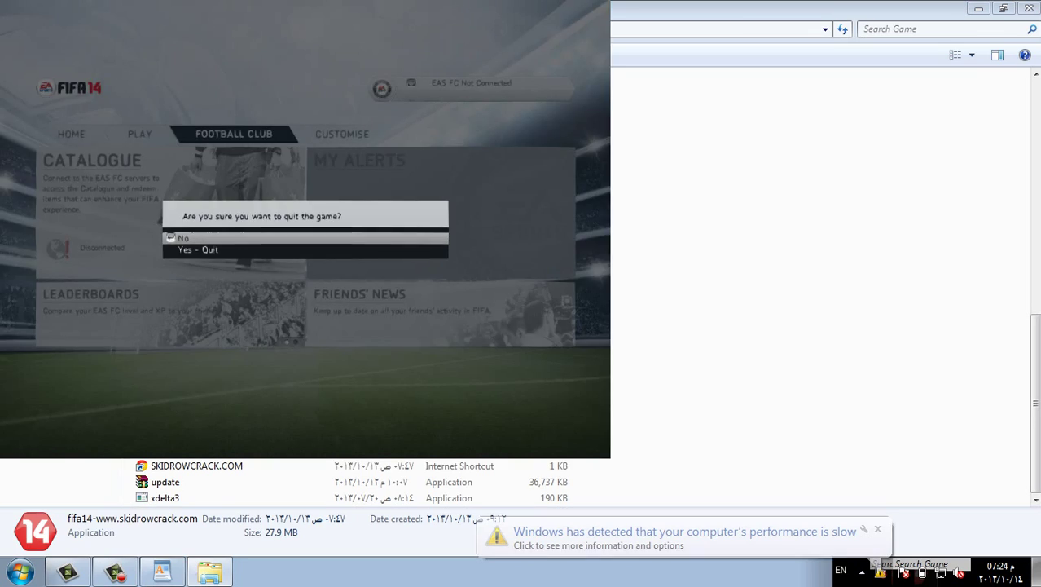